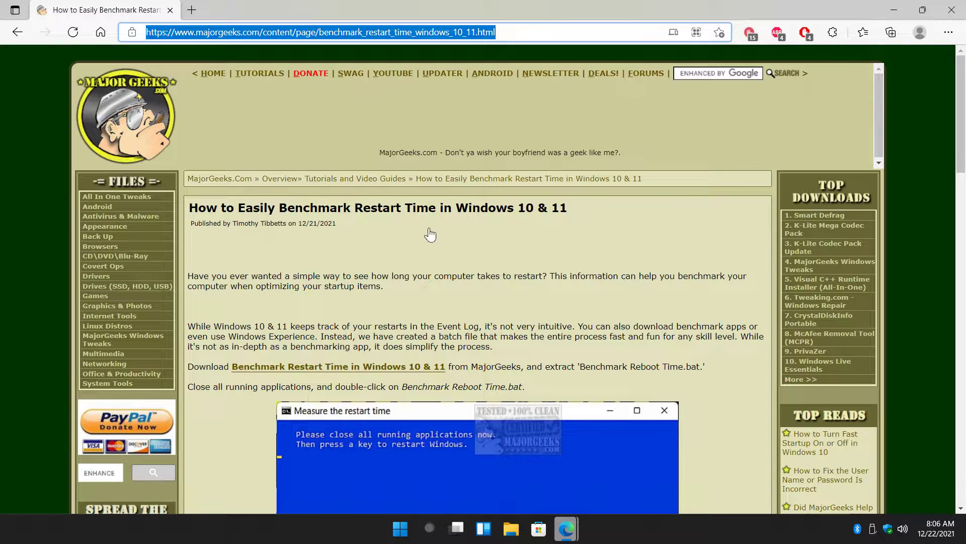
# Close the MajorGeeks download tab and both Edge windows, then select Benchmark Reboot Time.vbs on the desktop
pyautogui.scroll(-2, 352, 275)
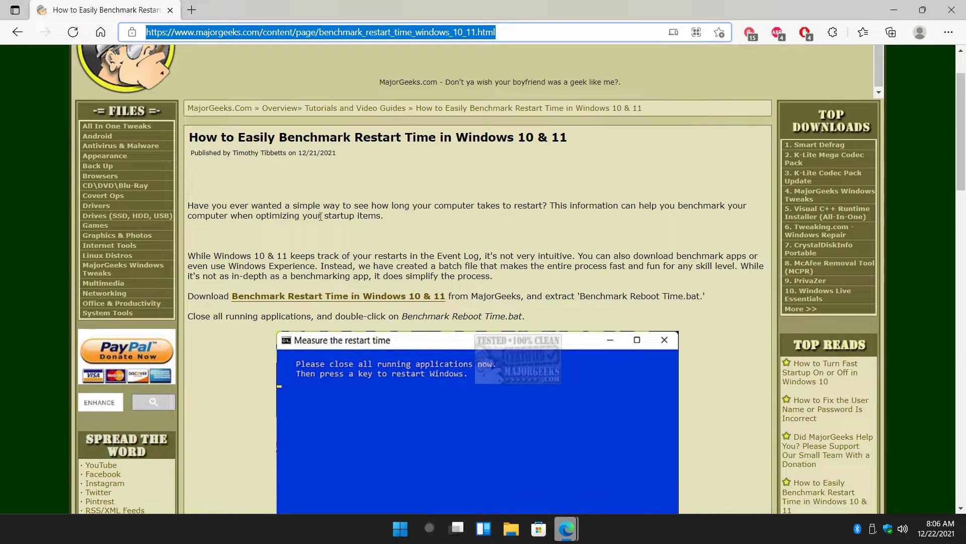
pyautogui.scroll(-2, 320, 216)
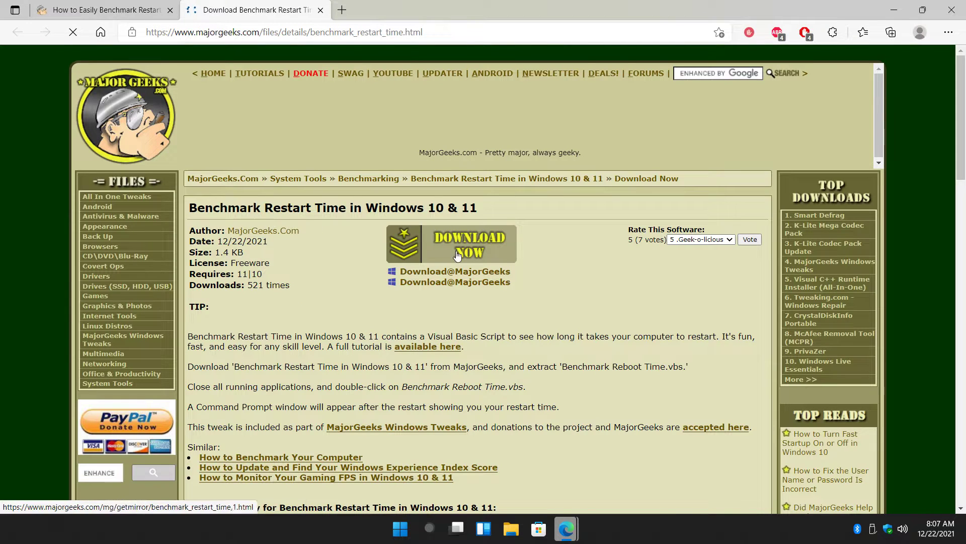
pyautogui.hotkey('ctrl', 'w')
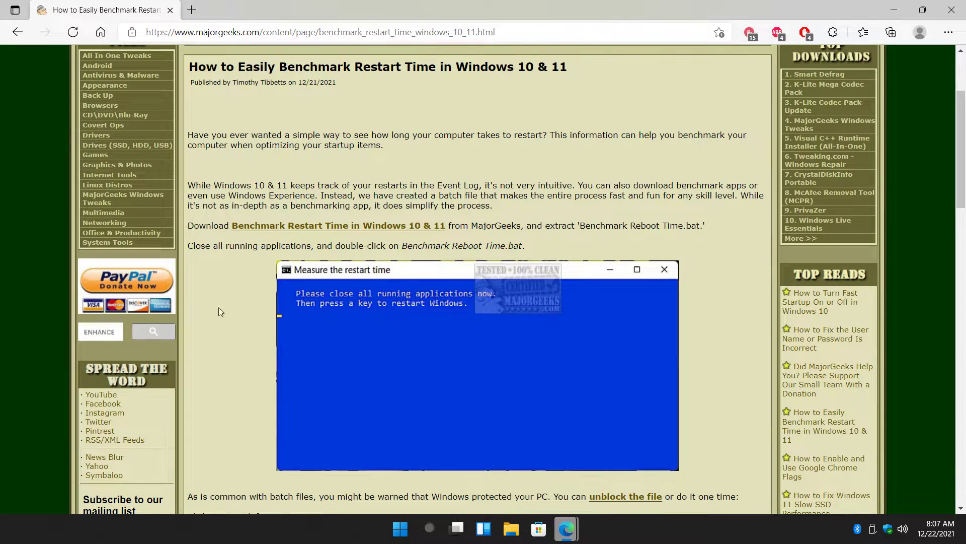
pyautogui.scroll(-3, 247, 259)
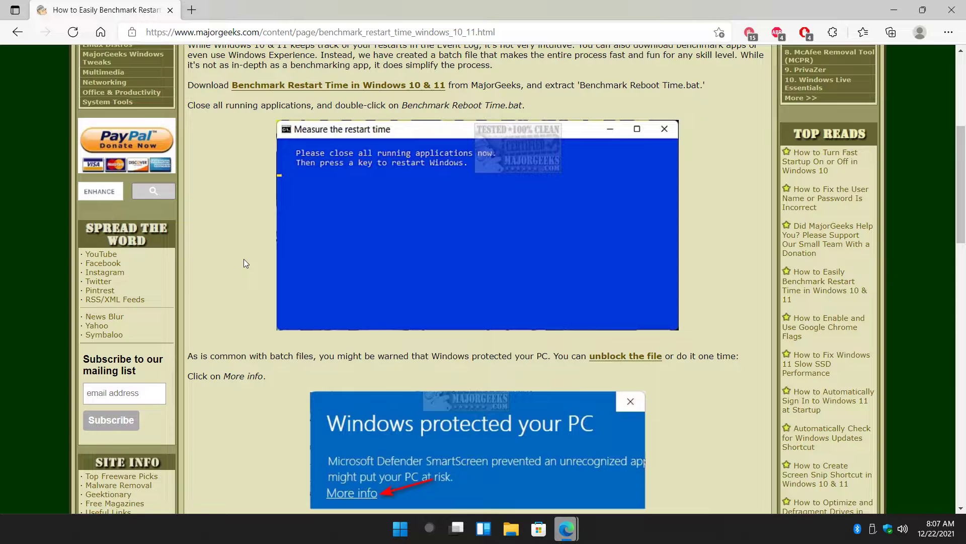
pyautogui.scroll(6, 244, 259)
pyautogui.click(951, 11)
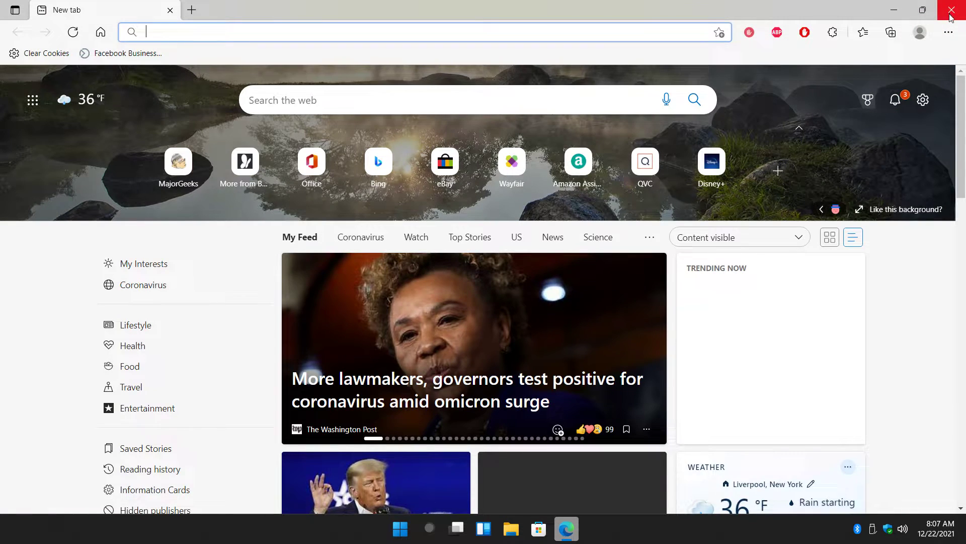
pyautogui.click(952, 10)
pyautogui.click(126, 233)
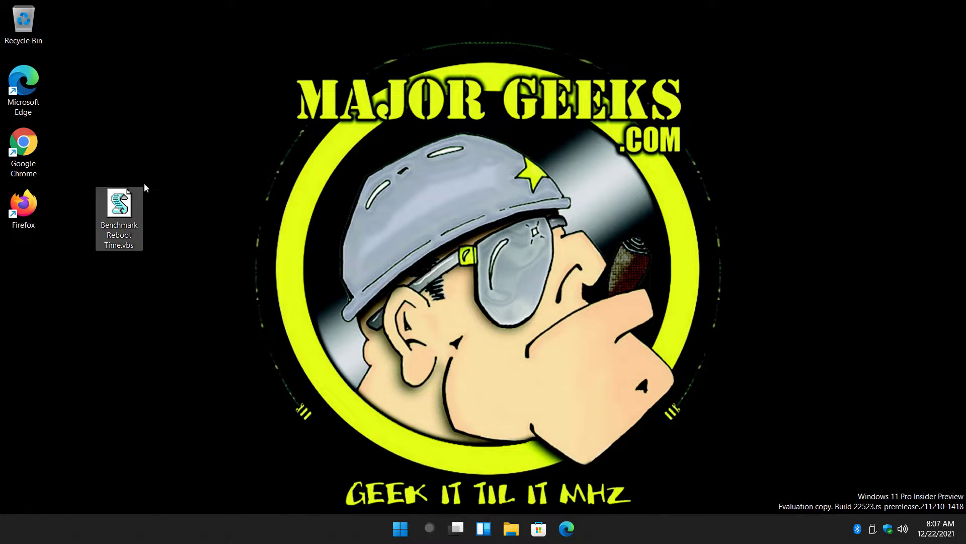
# Run Benchmark Reboot Time.vbs from the desktop to trigger a timed restart
pyautogui.doubleClick(119, 207)
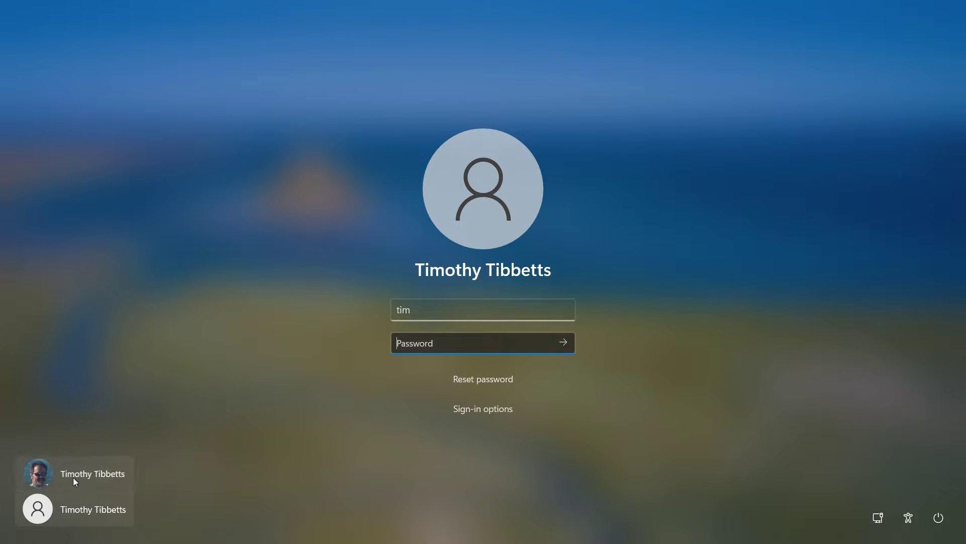
# Sign in with the account PIN and dismiss the 62-second Restart-Time result
pyautogui.click(73, 475)
pyautogui.write('****')
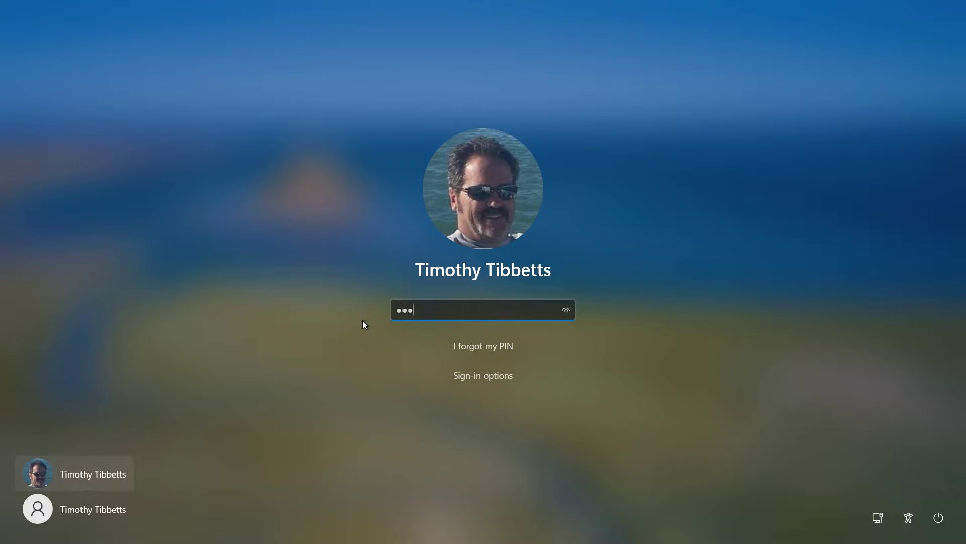
pyautogui.press('Return')
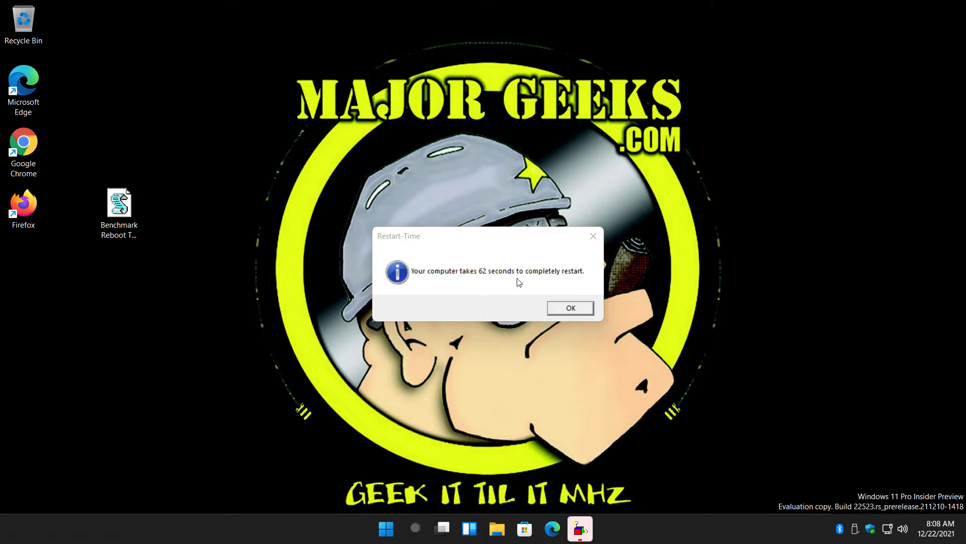
pyautogui.click(567, 309)
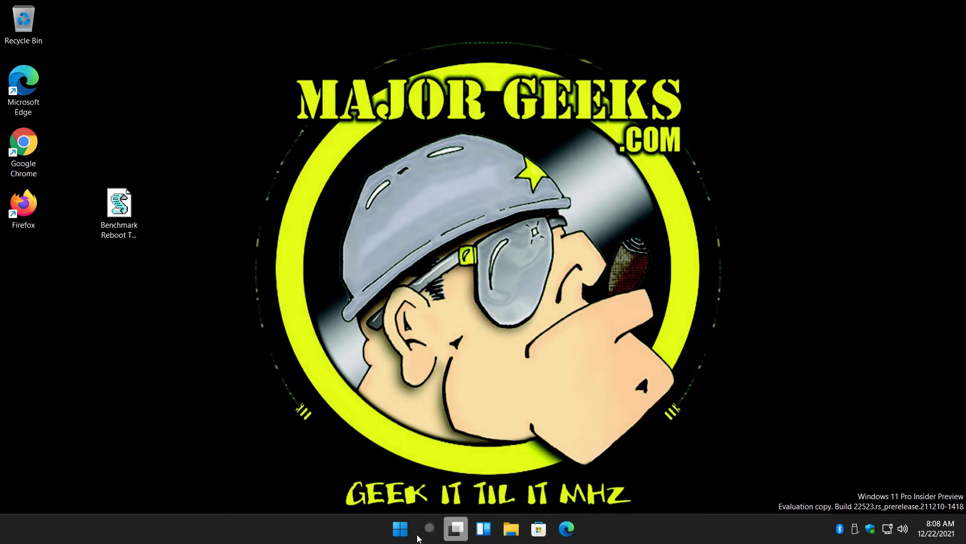
# Reopen Edge, load the MajorGeeks Download Benchmark Restart Time page via 'majorge', then close Edge
pyautogui.click(566, 528)
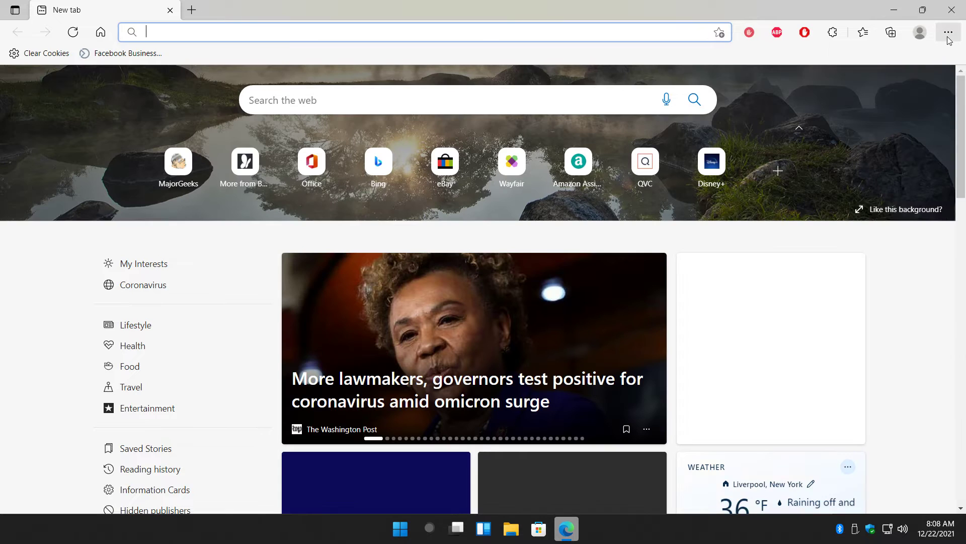
pyautogui.click(949, 35)
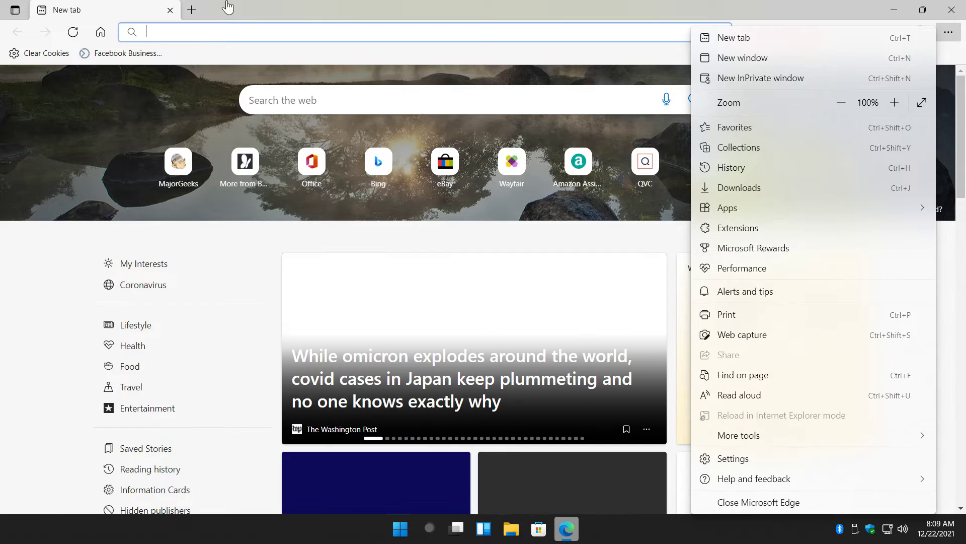
pyautogui.click(245, 39)
pyautogui.write('htt')
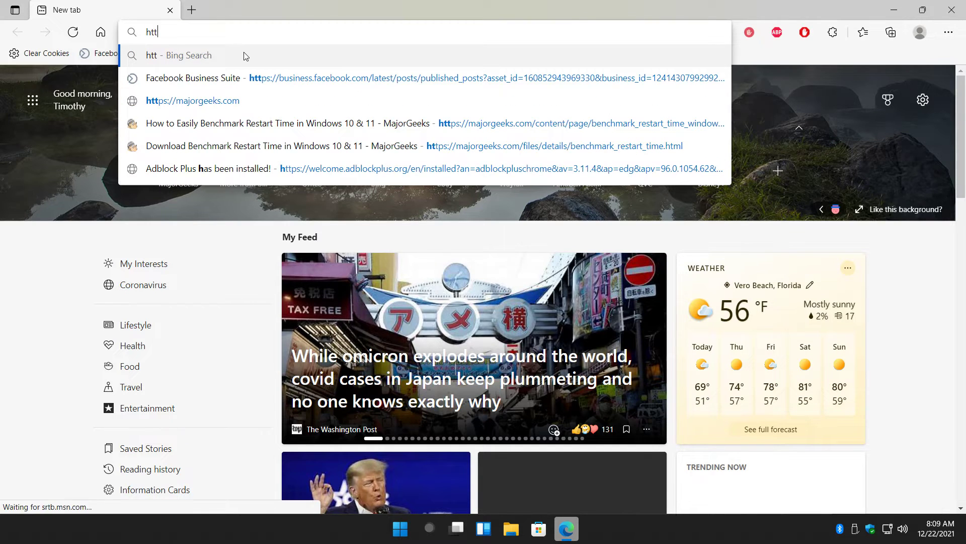
pyautogui.press('BackSpace')
pyautogui.press('BackSpace')
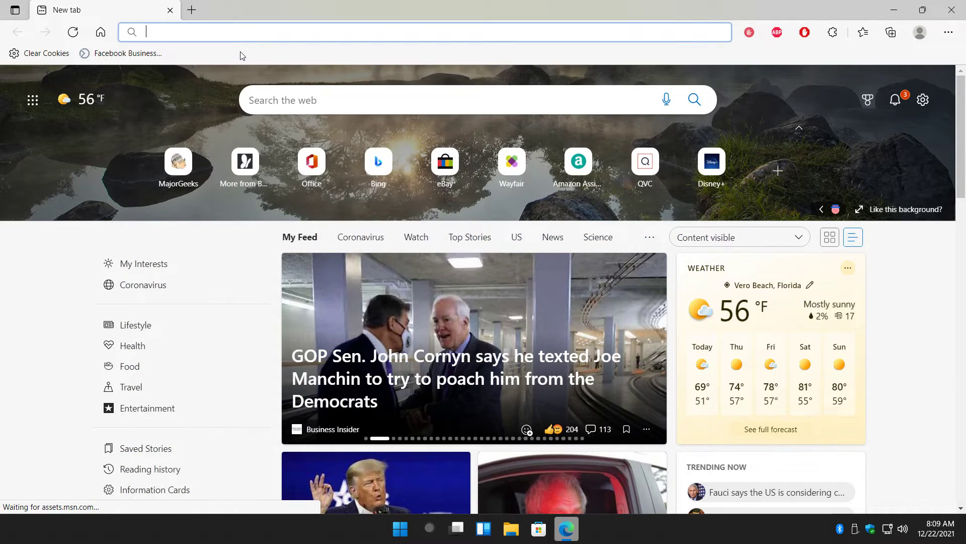
pyautogui.write('majorge')
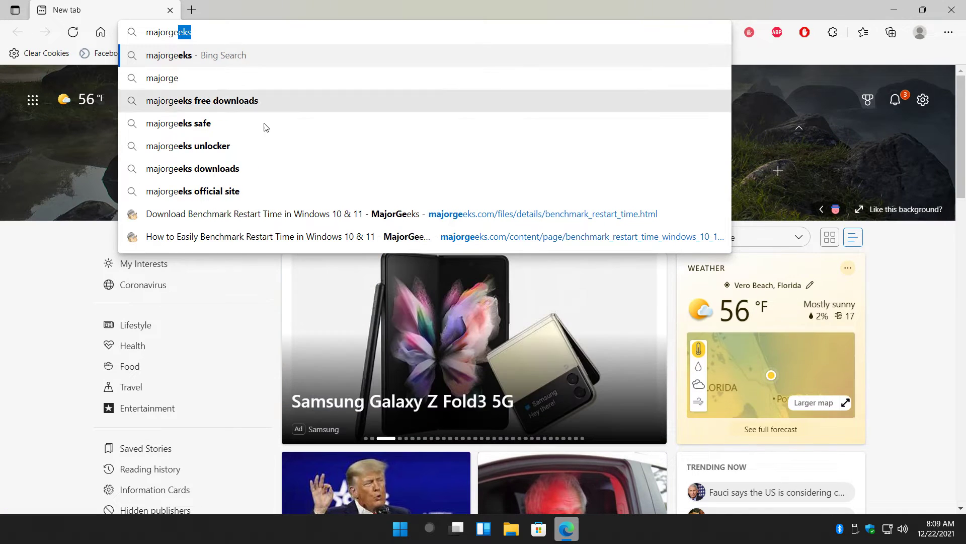
pyautogui.click(276, 220)
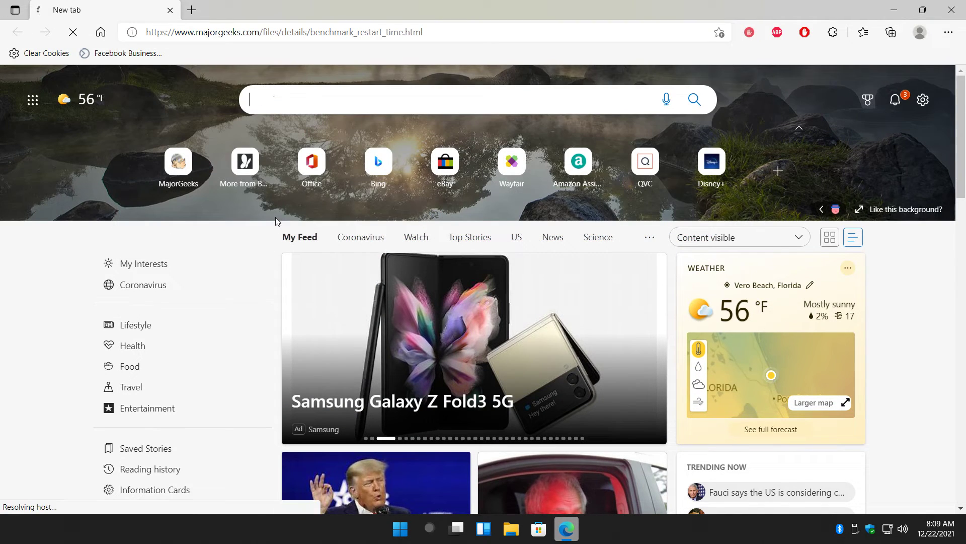
pyautogui.scroll(-3, 302, 295)
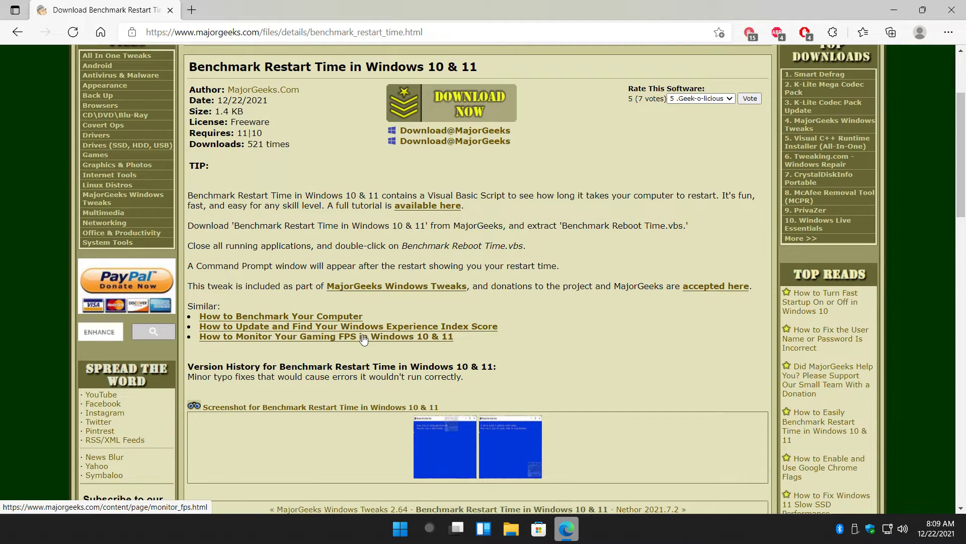
pyautogui.scroll(3, 360, 337)
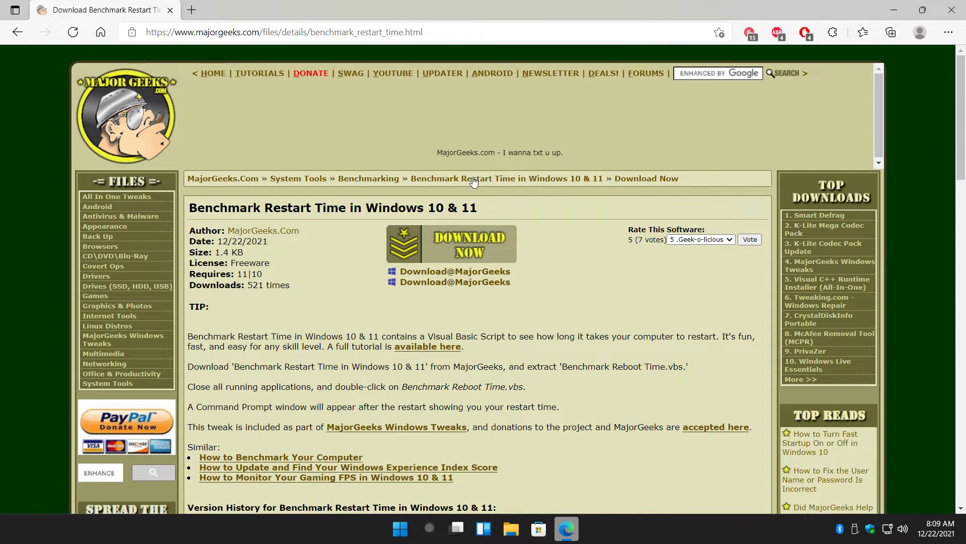
pyautogui.click(951, 9)
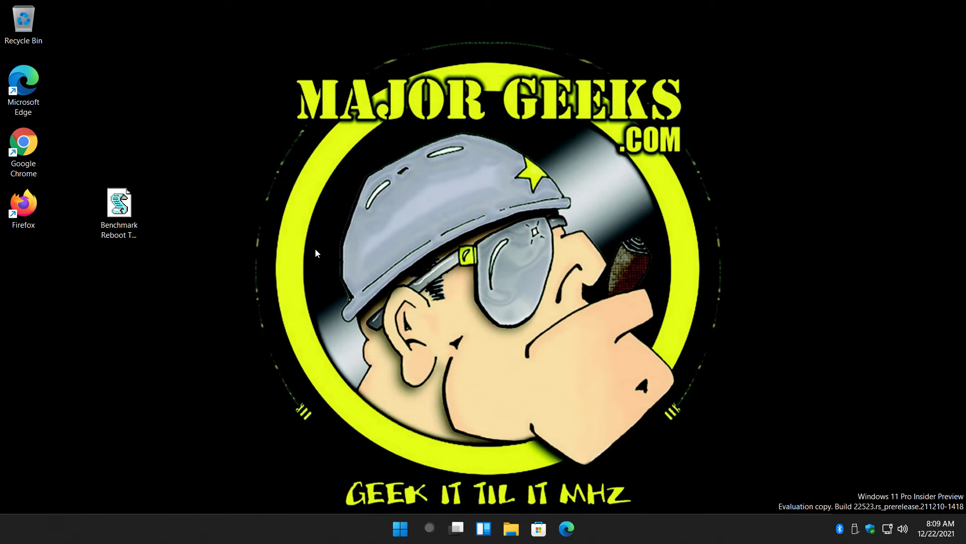
# Search 'startup' to open Startup Apps and switch Cortana to Off
pyautogui.press('super+s')
pyautogui.write('s')
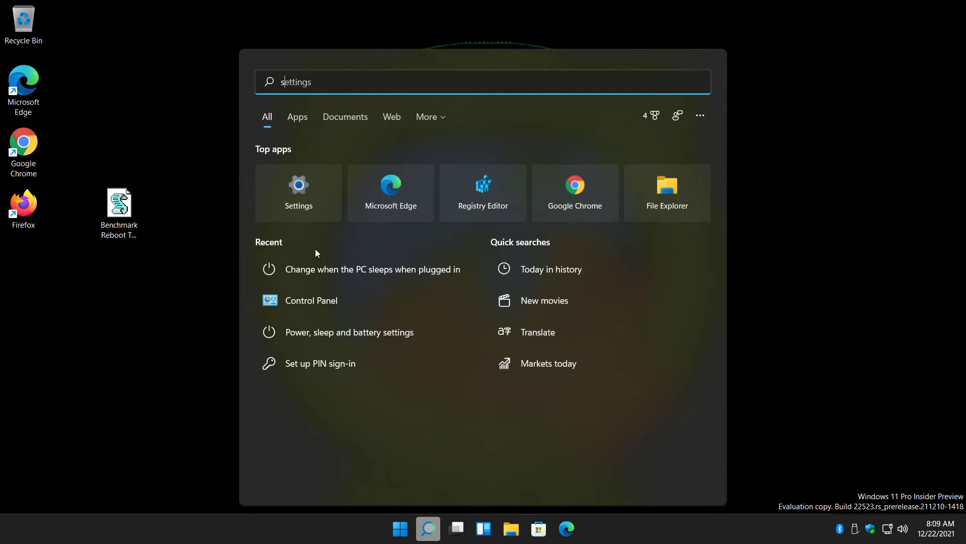
pyautogui.write('tartup')
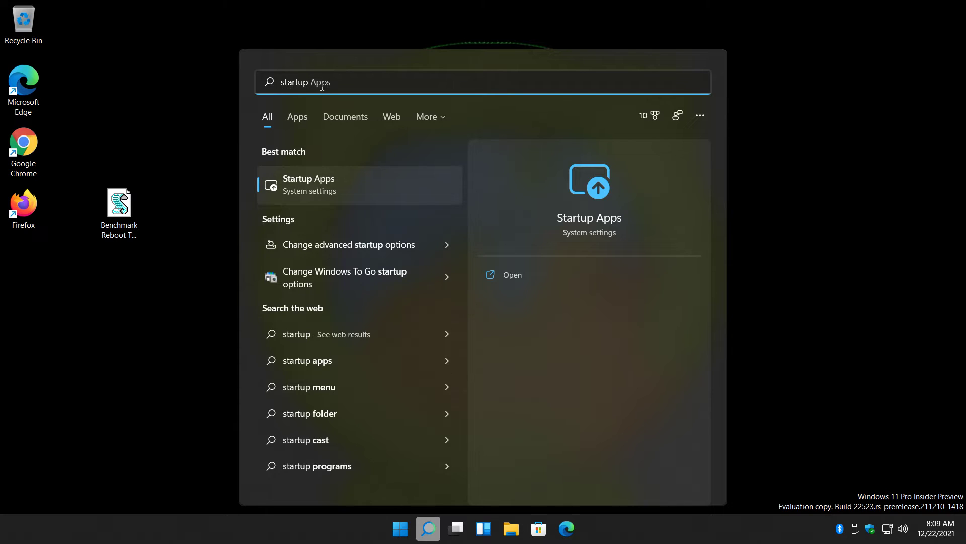
pyautogui.click(322, 187)
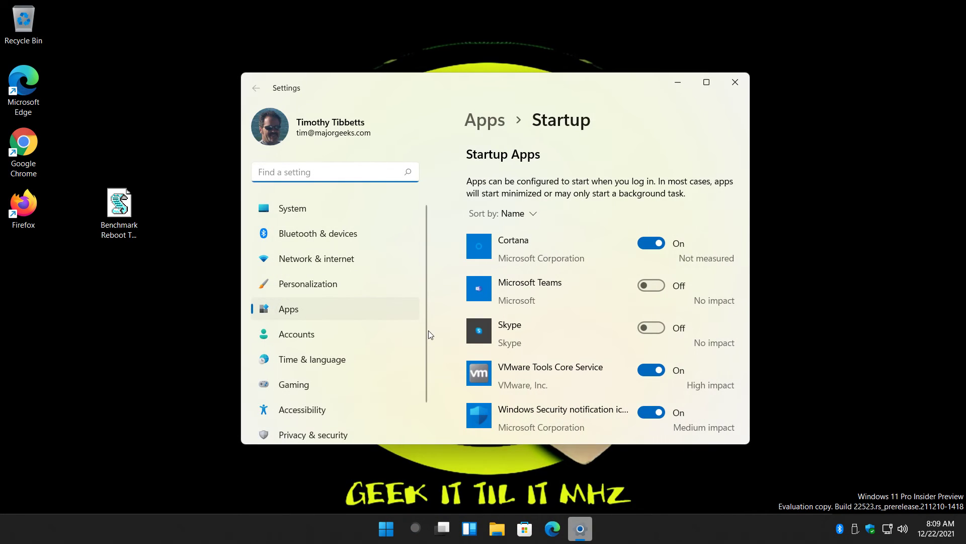
pyautogui.click(650, 244)
# Review the rest of the startup apps list, close Settings, and select Benchmark Reboot Time.vbs
pyautogui.scroll(-1, 571, 277)
pyautogui.scroll(-1, 573, 277)
pyautogui.scroll(-1, 599, 313)
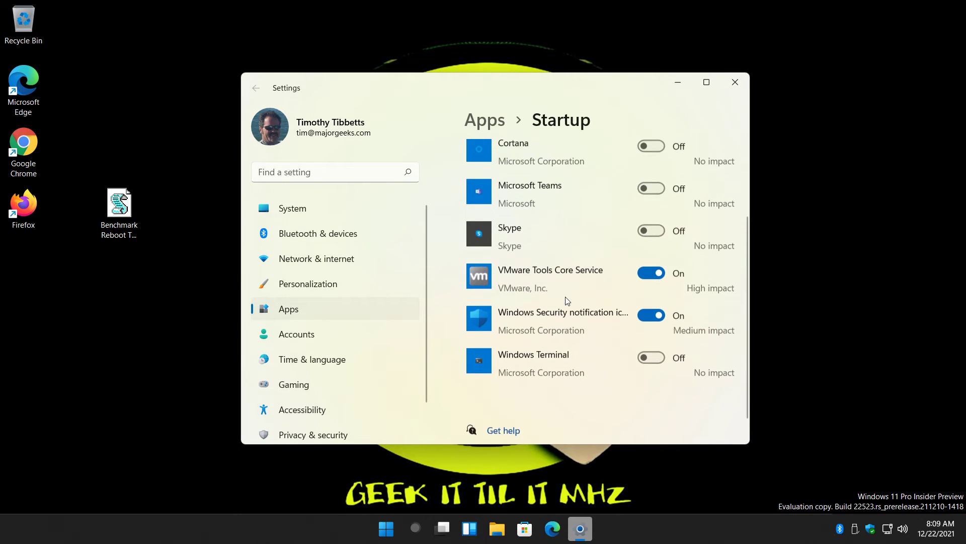
pyautogui.scroll(1, 567, 301)
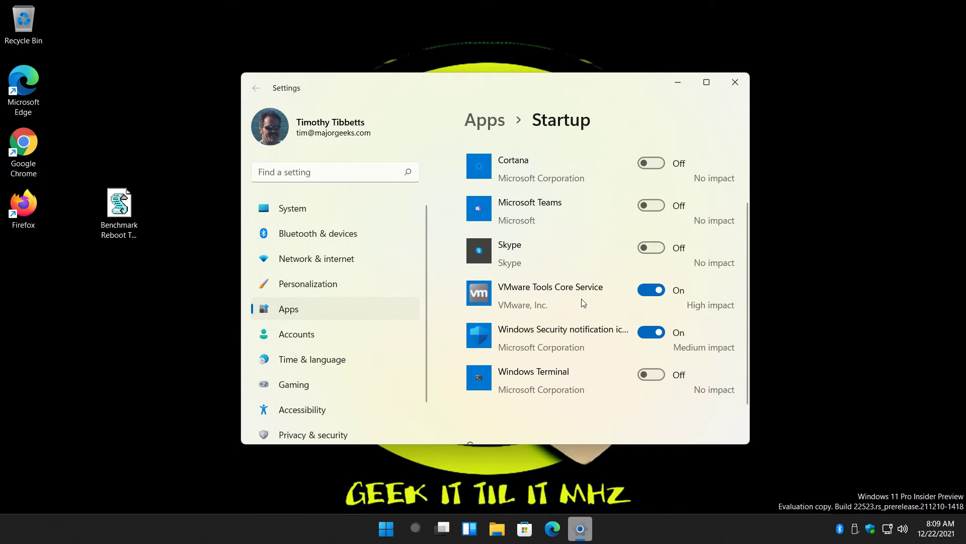
pyautogui.scroll(3, 579, 300)
pyautogui.scroll(-5, 551, 337)
pyautogui.scroll(5, 539, 358)
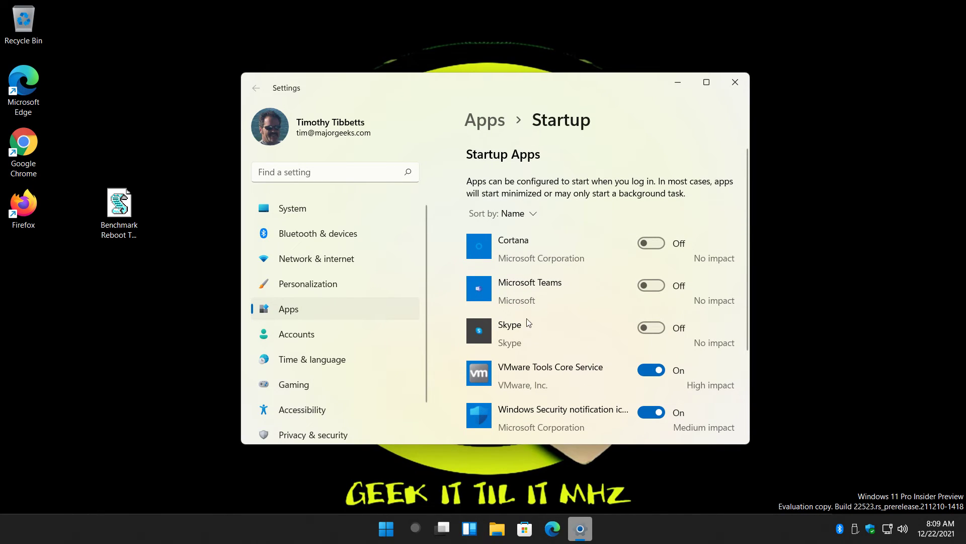
pyautogui.scroll(-3, 531, 322)
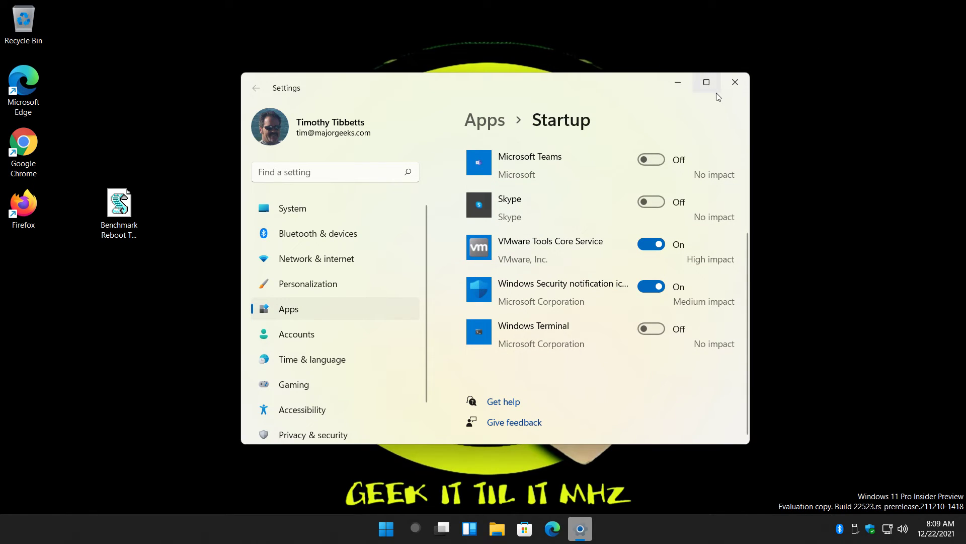
pyautogui.click(735, 82)
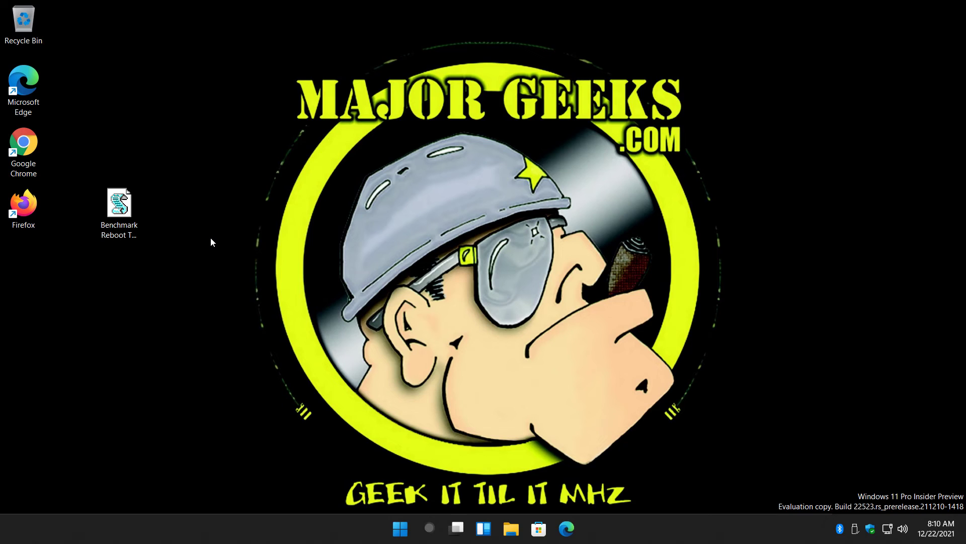
pyautogui.click(109, 206)
pyautogui.moveTo(121, 206)
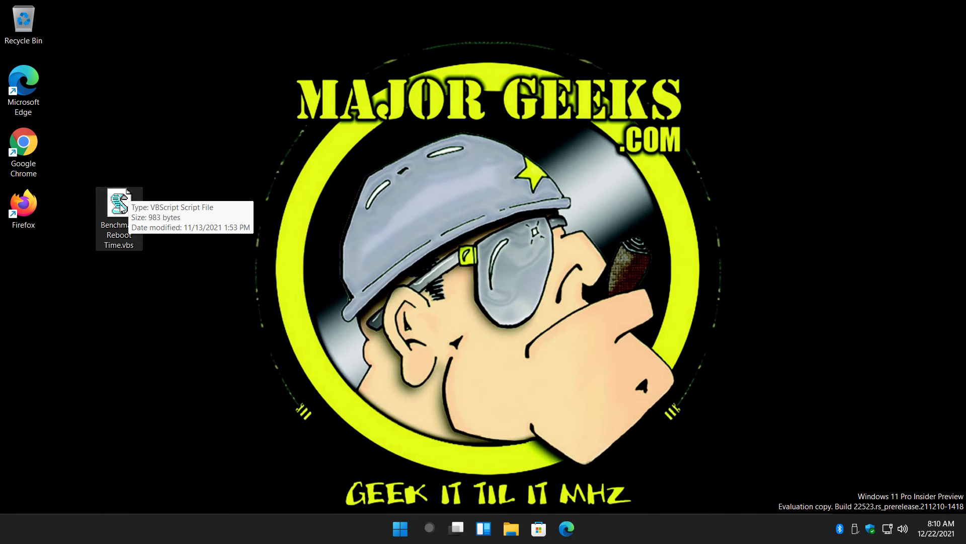
pyautogui.click(224, 183)
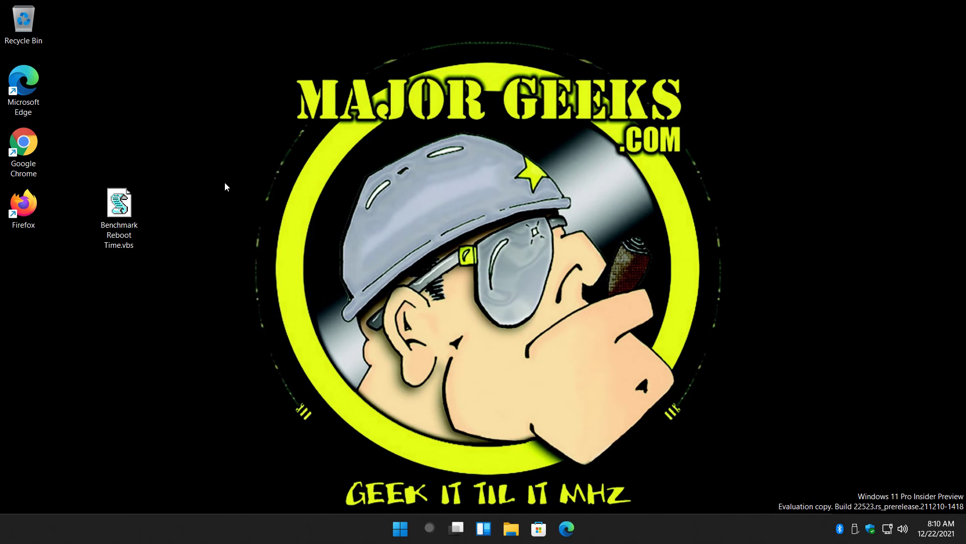